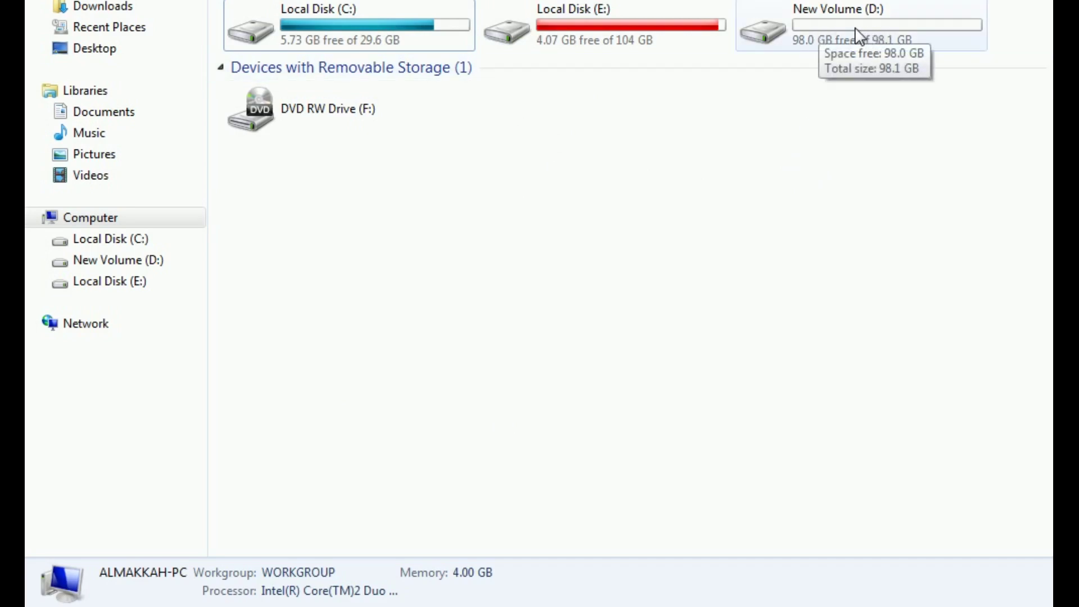
- Launch Computer Management from the Computer item and select Storage > Disk Management for Disk 0
right_click(112, 221)
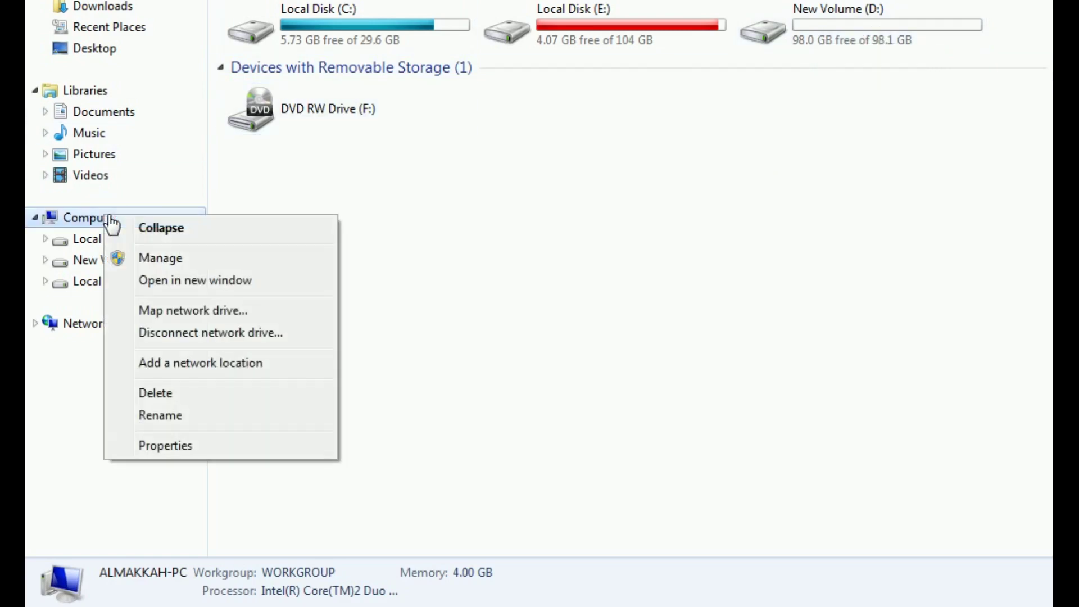
click(161, 265)
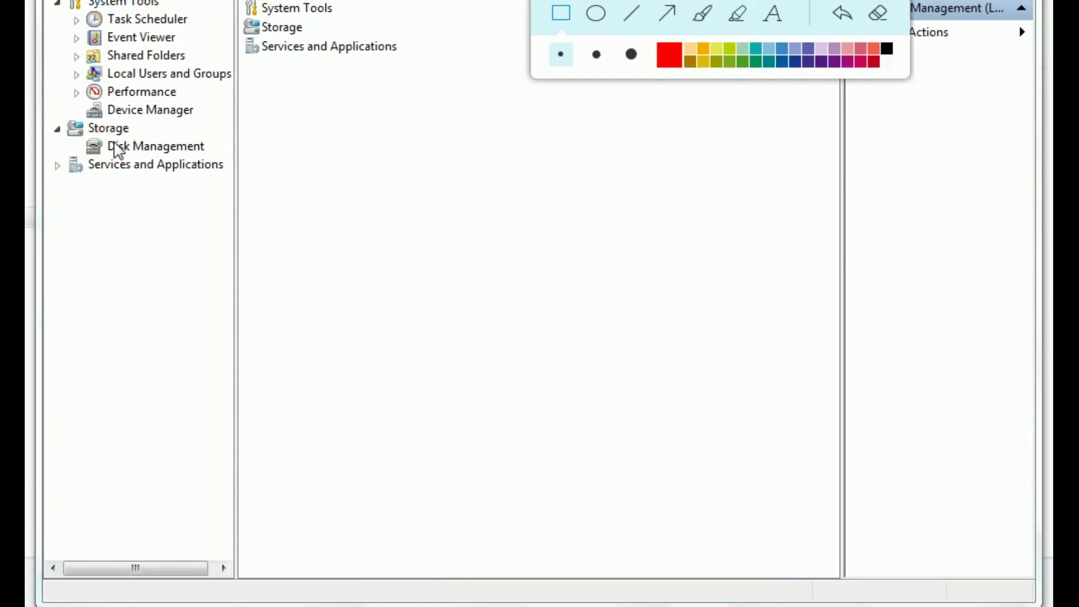
drag(114, 142, 206, 162)
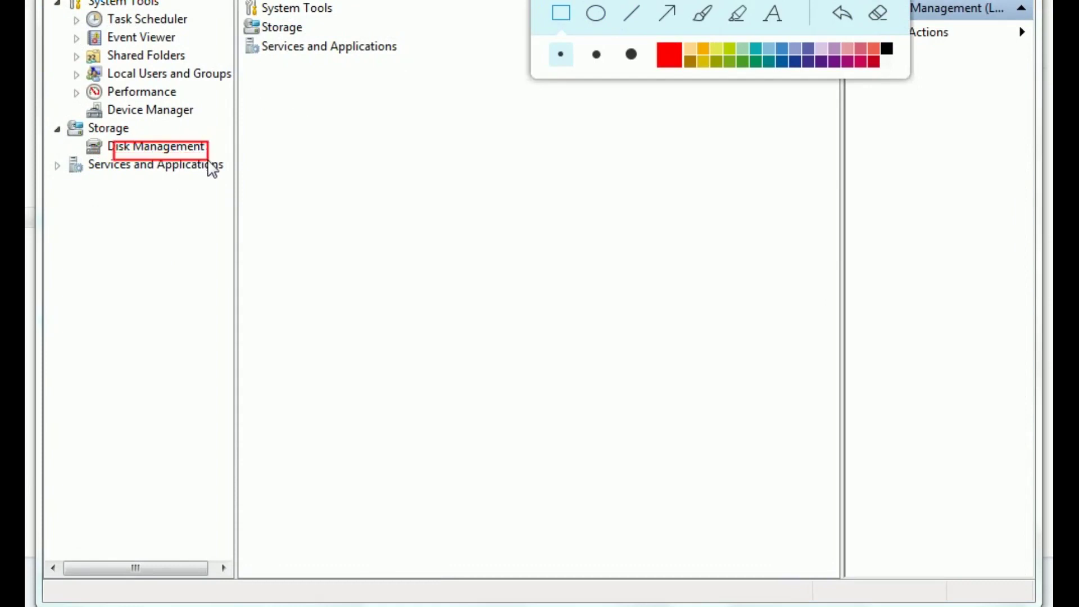
click(877, 16)
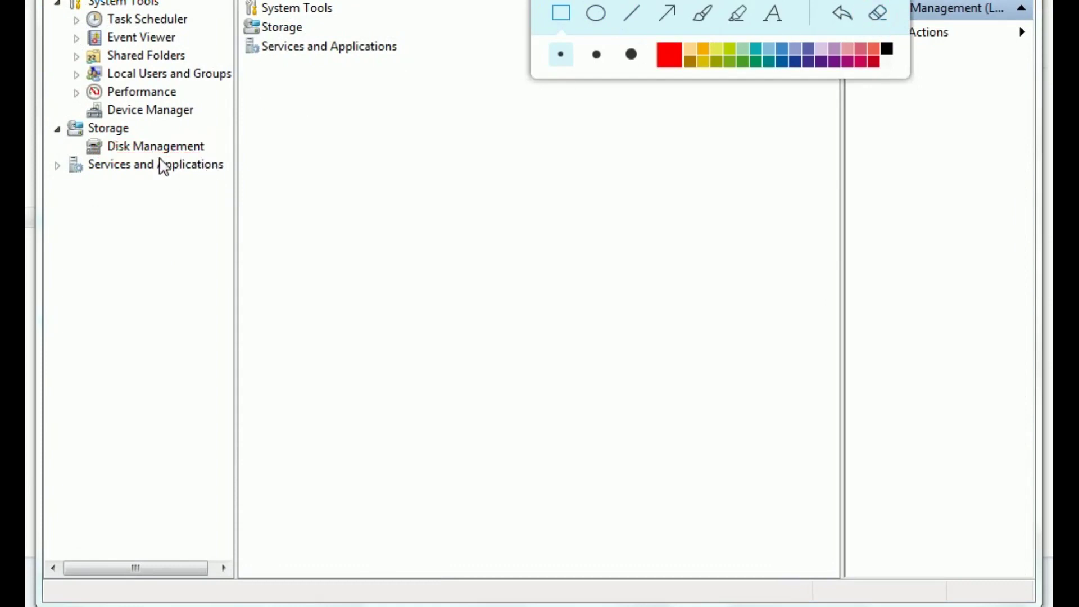
click(141, 149)
click(149, 151)
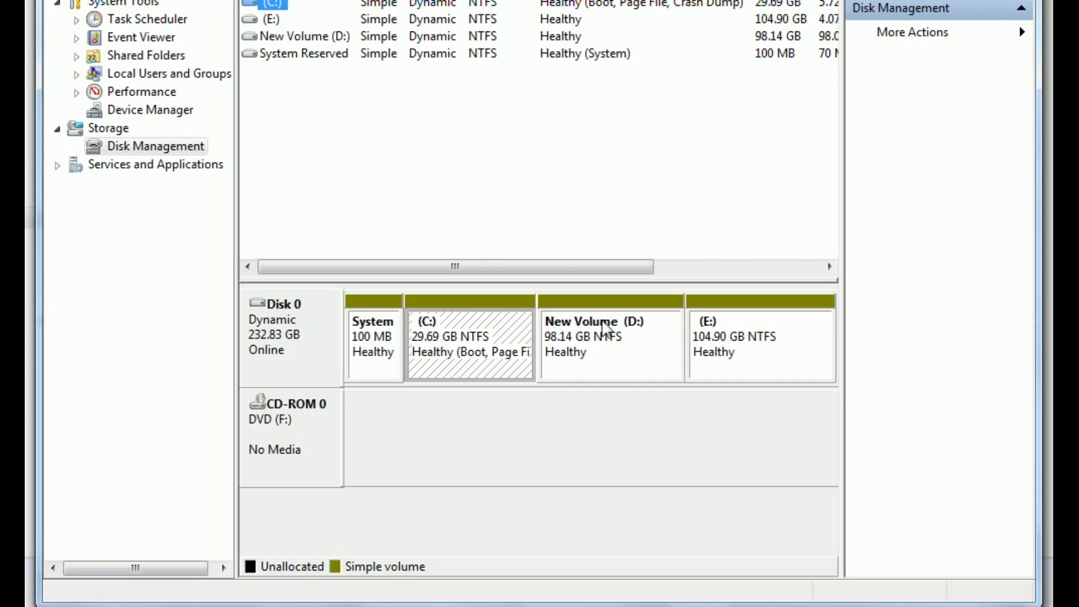
- Delete New Volume (D:) and confirm, leaving 98.14 GB unallocated on Disk 0
right_click(620, 351)
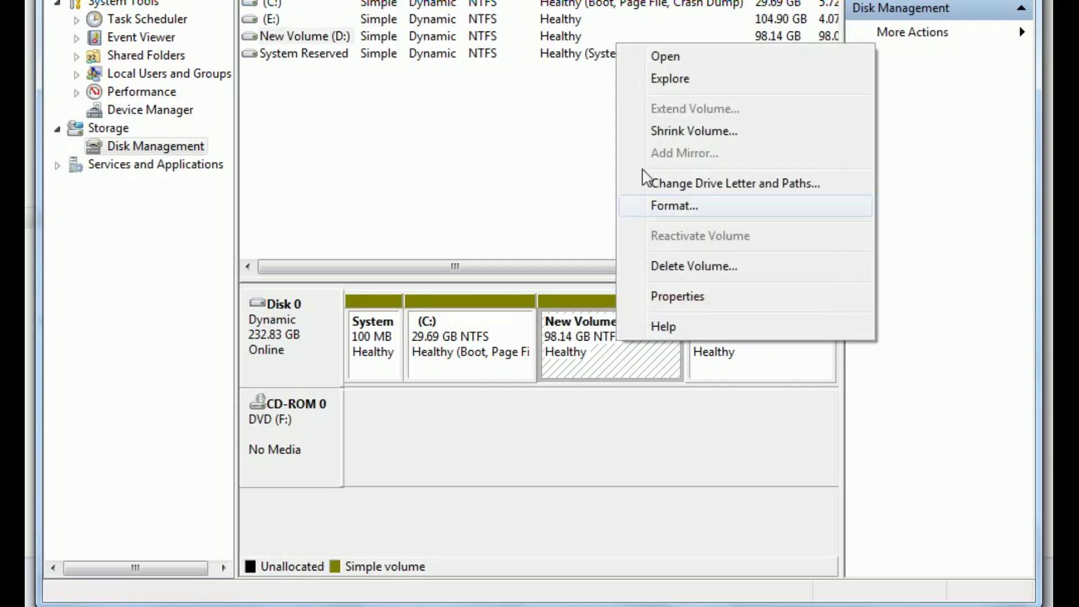
click(705, 268)
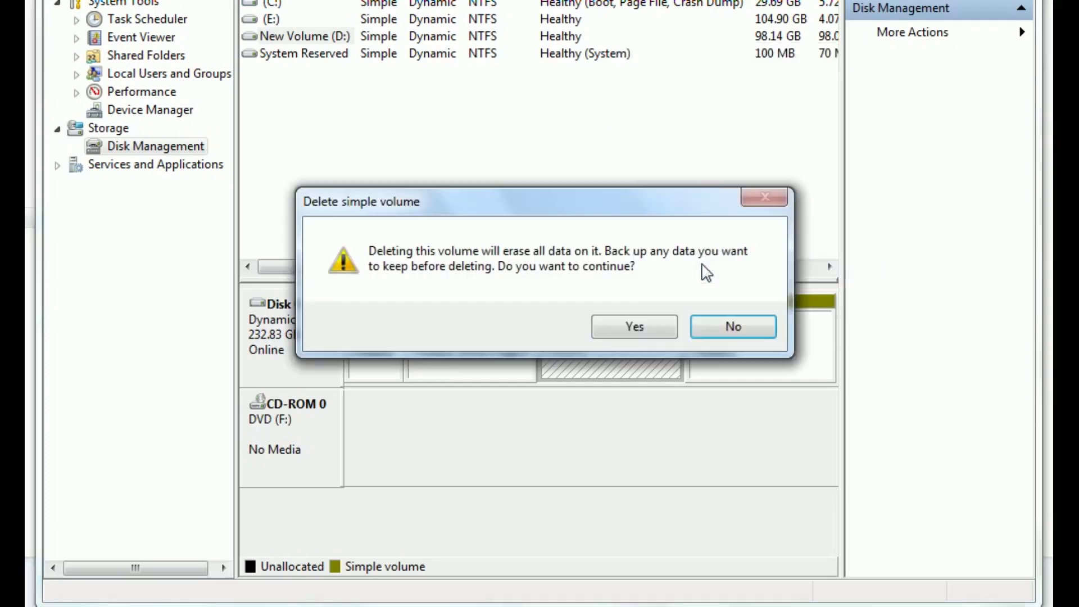
click(636, 328)
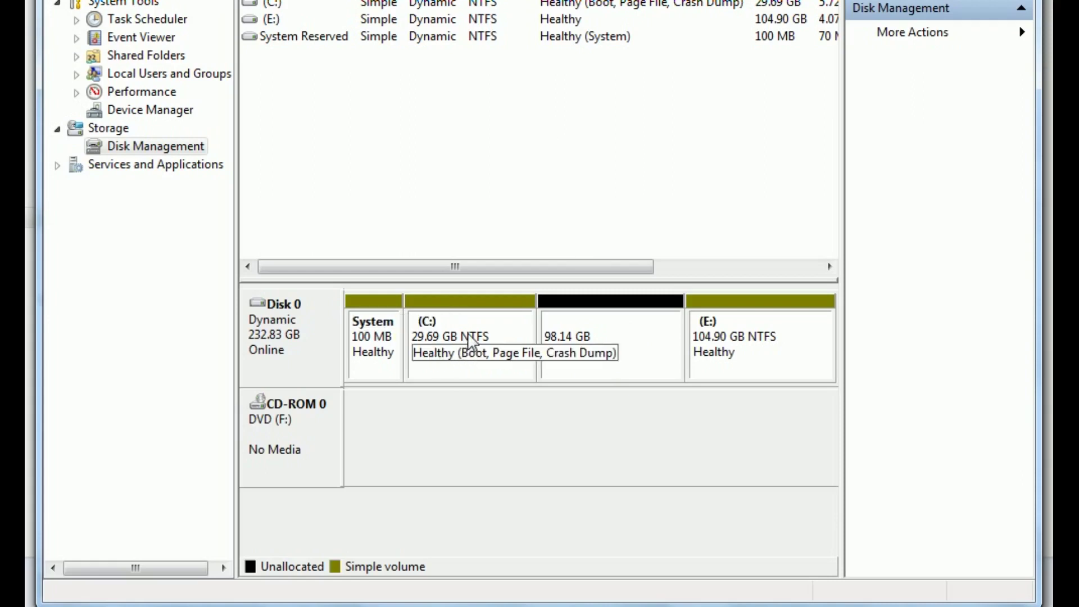
- Extend C: by 40000 MB through the Extend Volume wizard, making it 68.75 GB
right_click(474, 335)
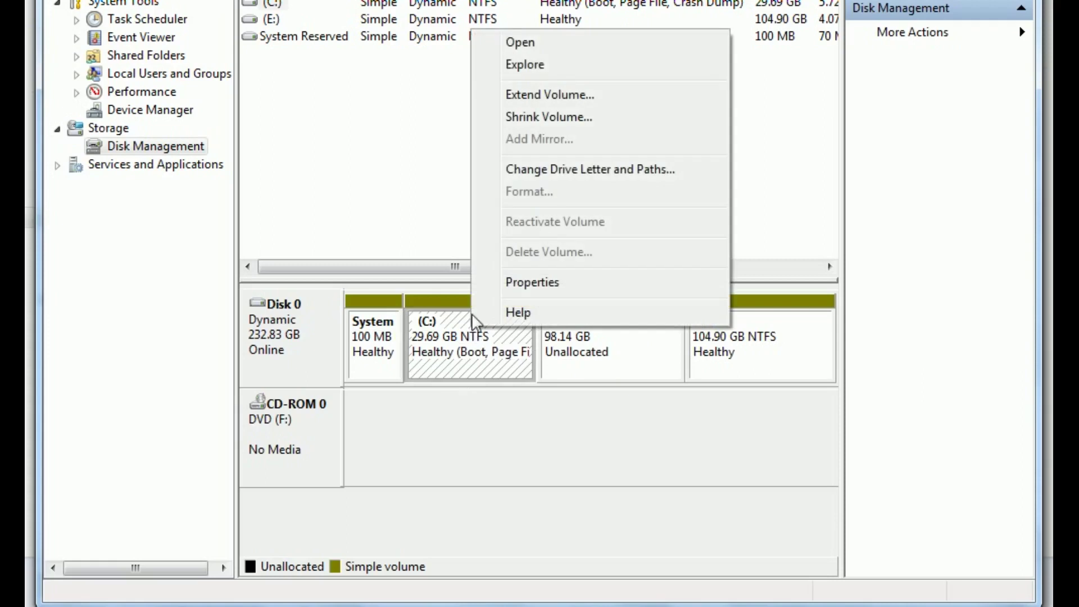
click(553, 97)
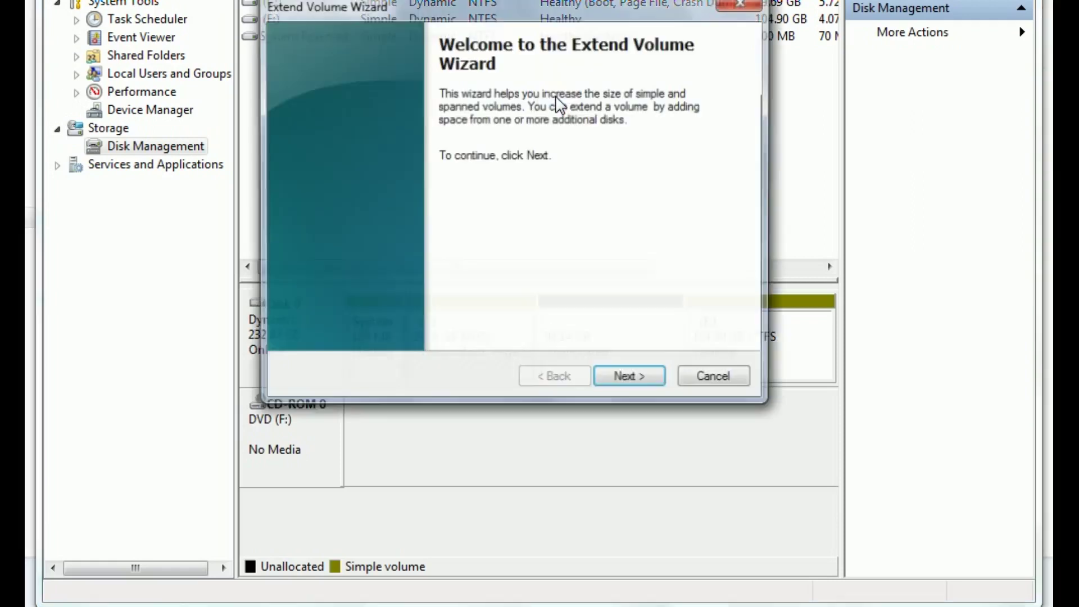
click(624, 384)
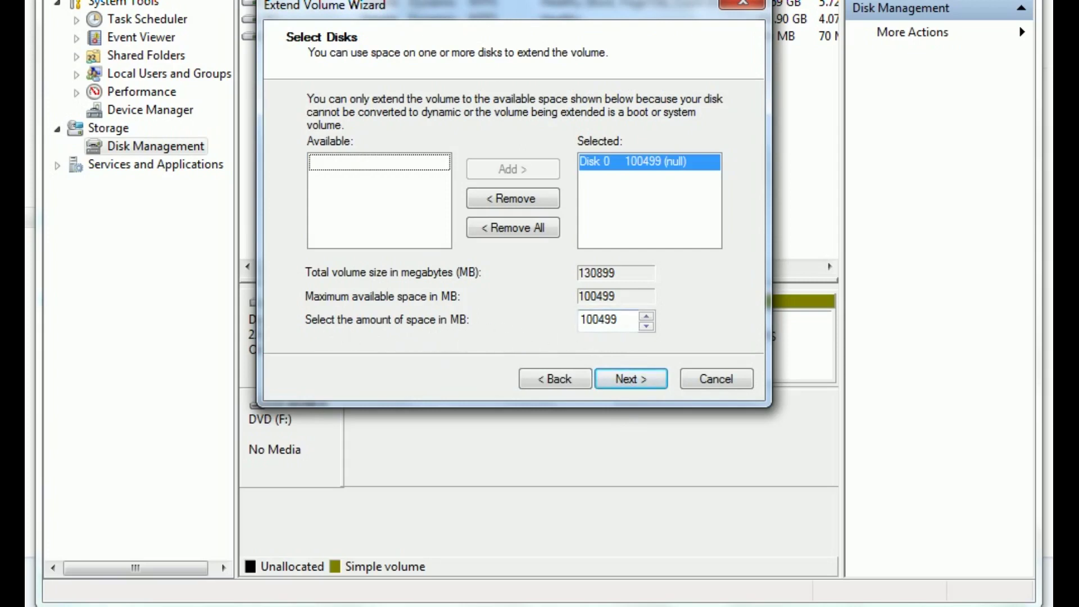
double_click(615, 324)
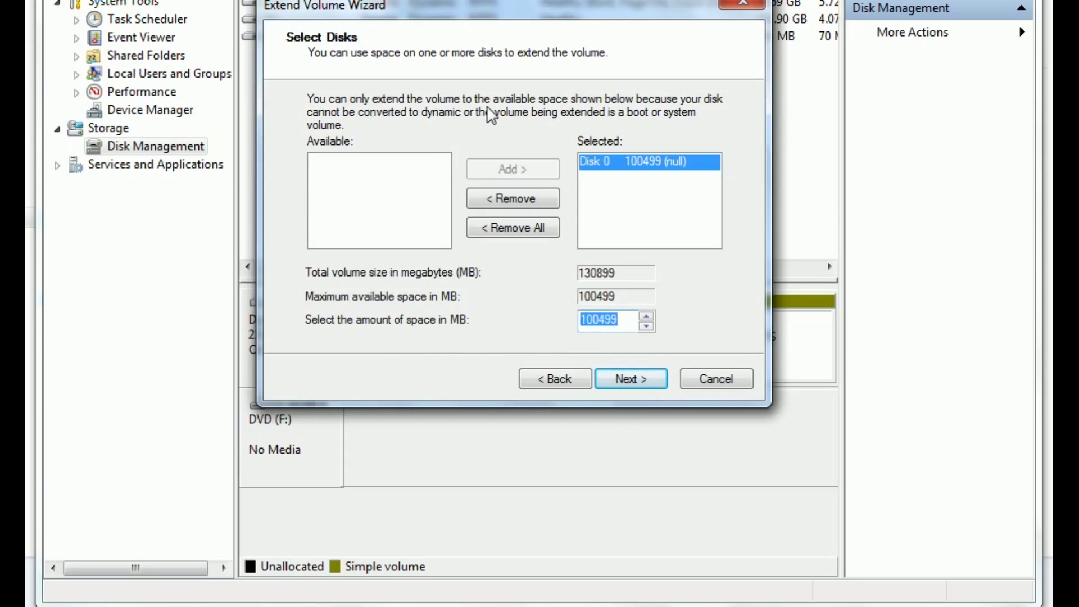
text(4000)
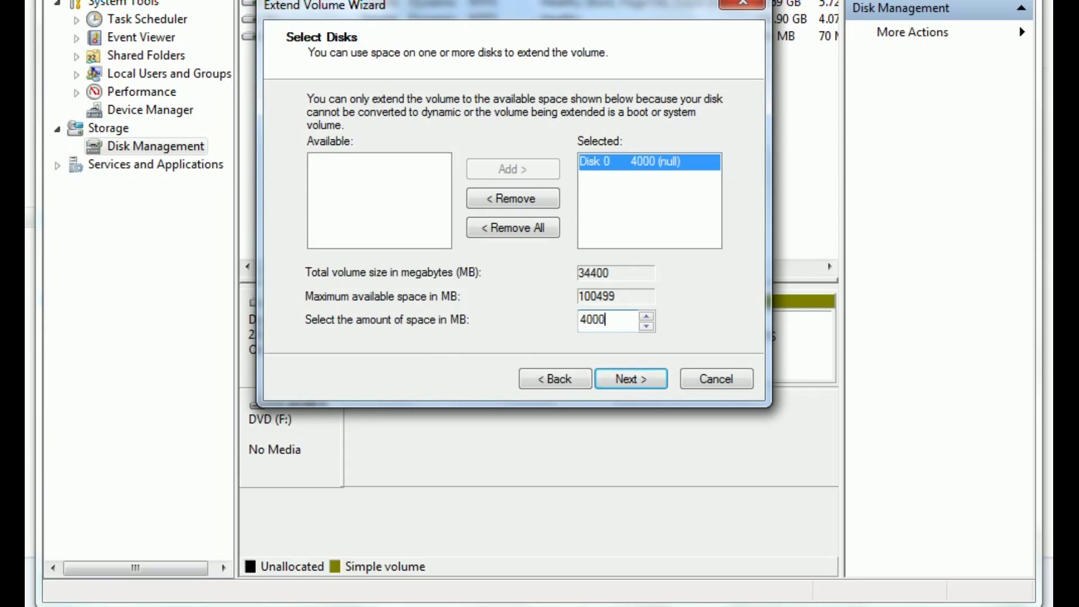
text(0)
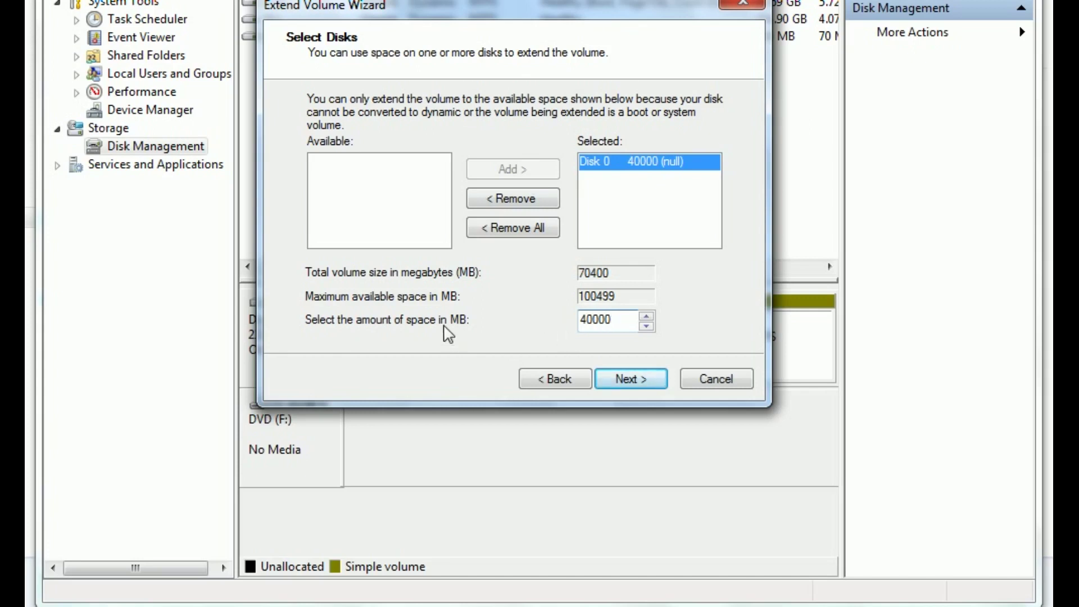
click(622, 384)
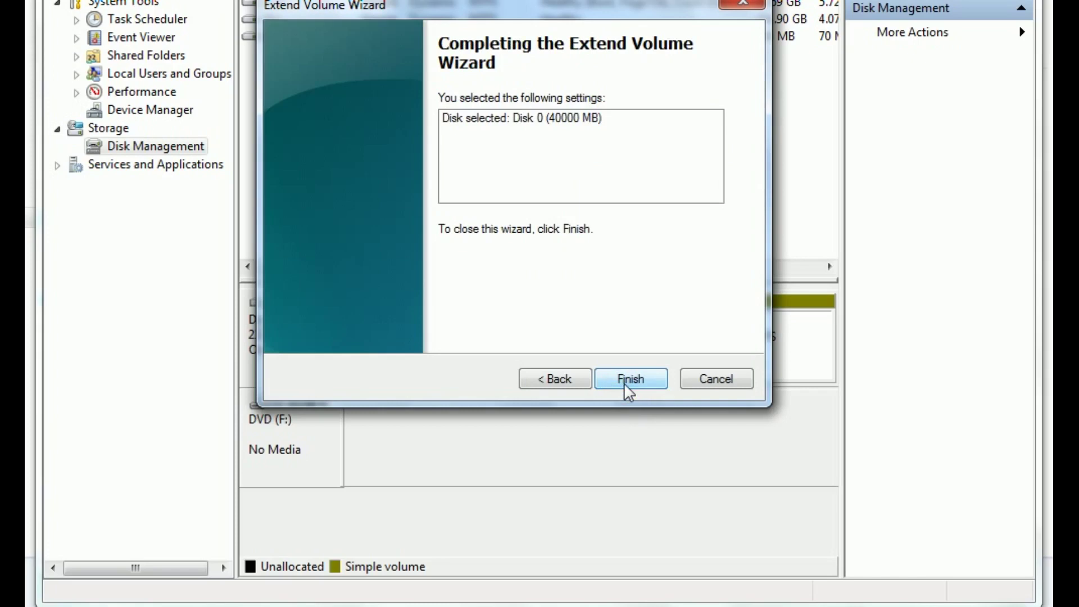
click(624, 381)
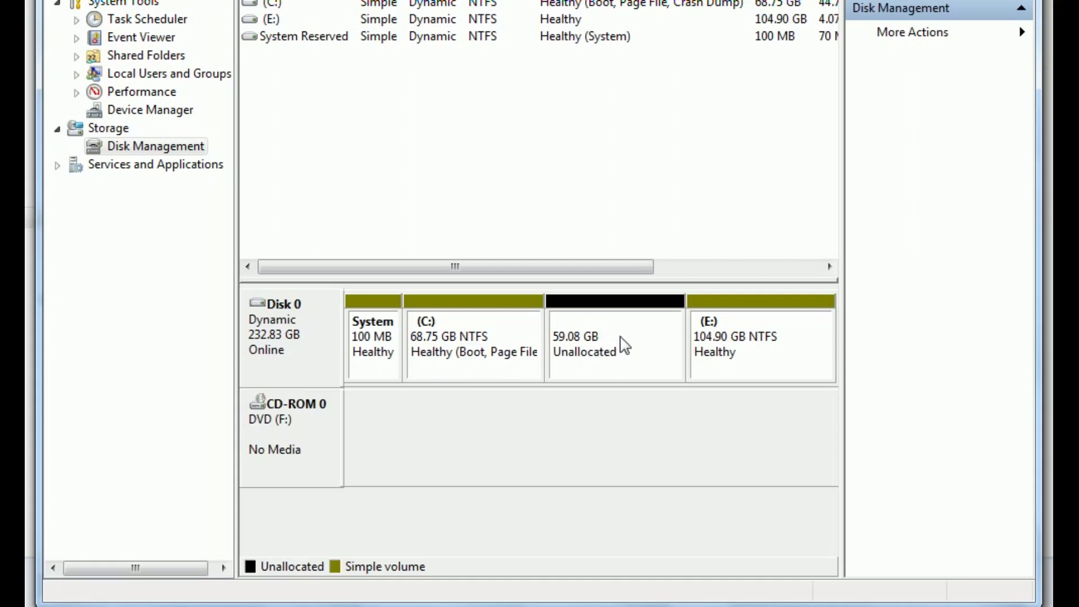
- Start a New Simple Volume on the unallocated space, keeping the full 60499 MB size
right_click(625, 338)
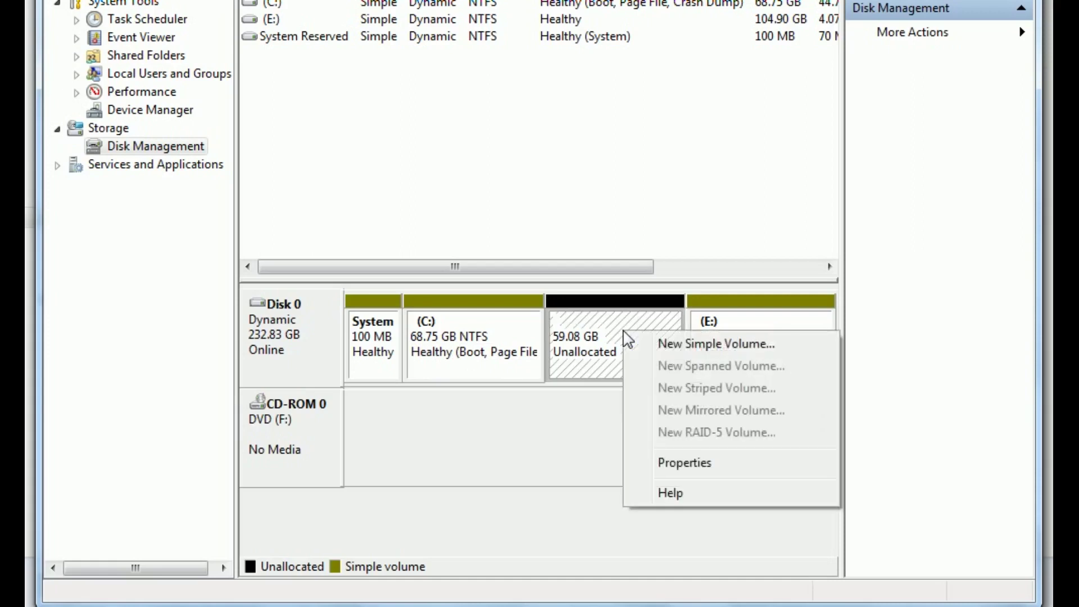
click(701, 349)
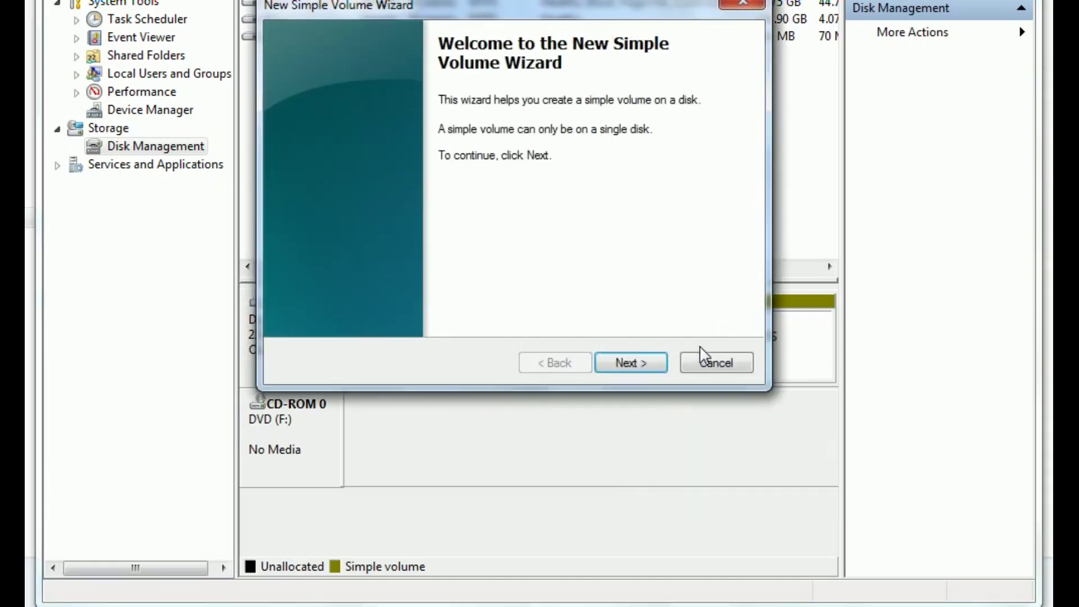
click(642, 367)
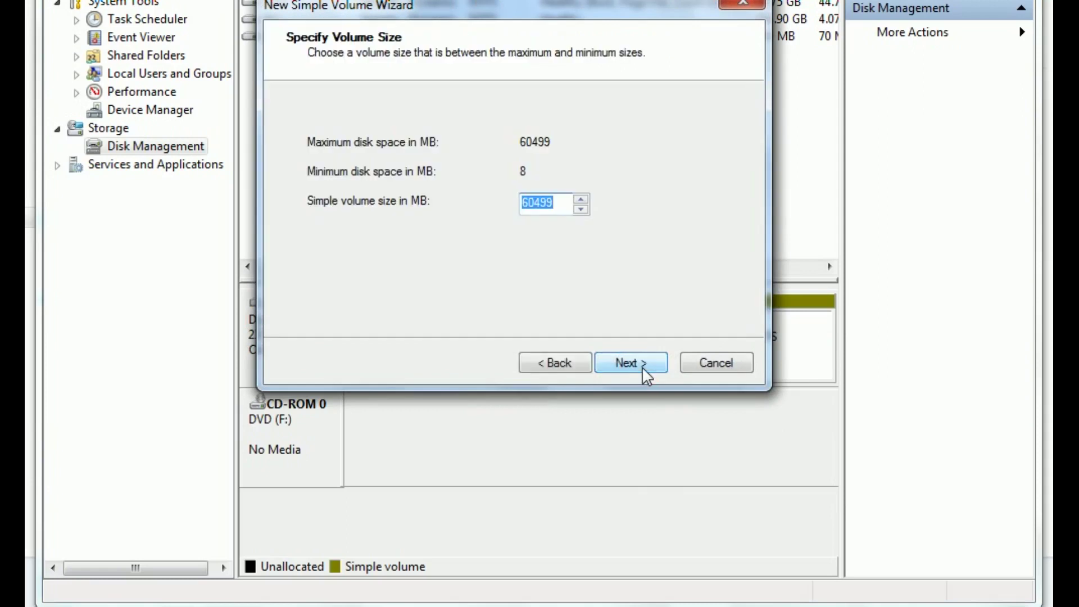
click(637, 363)
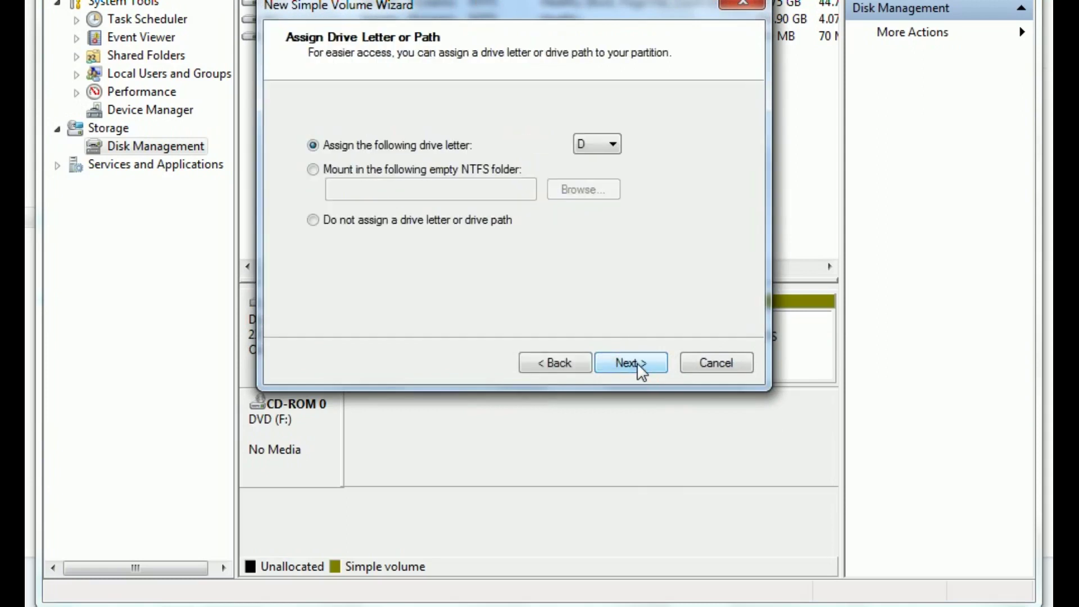
- Assign drive letter G, keep the default NTFS format, and finish creating the volume
click(612, 148)
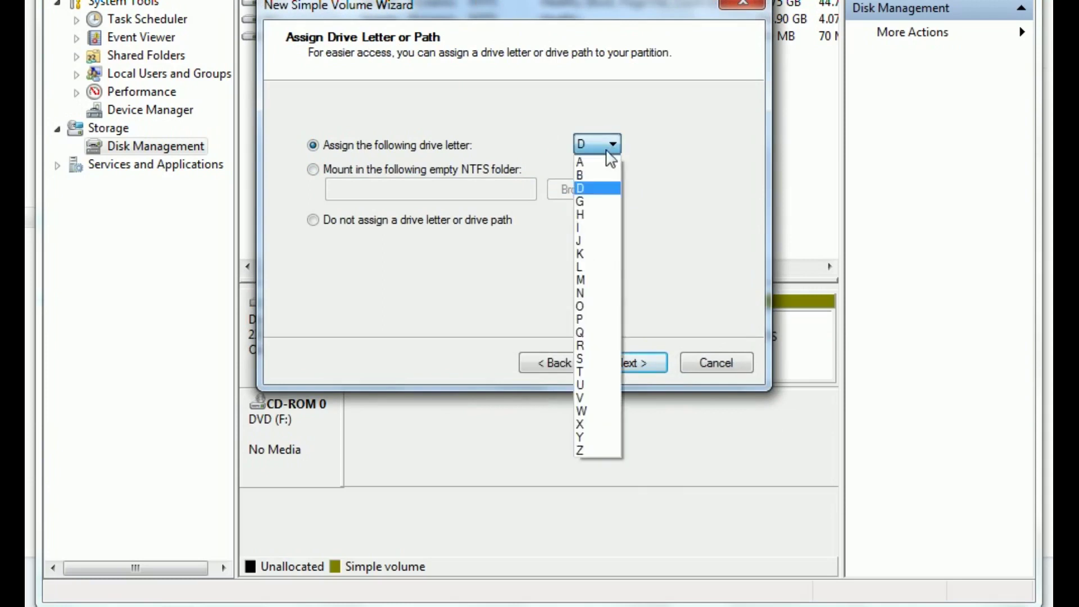
click(595, 203)
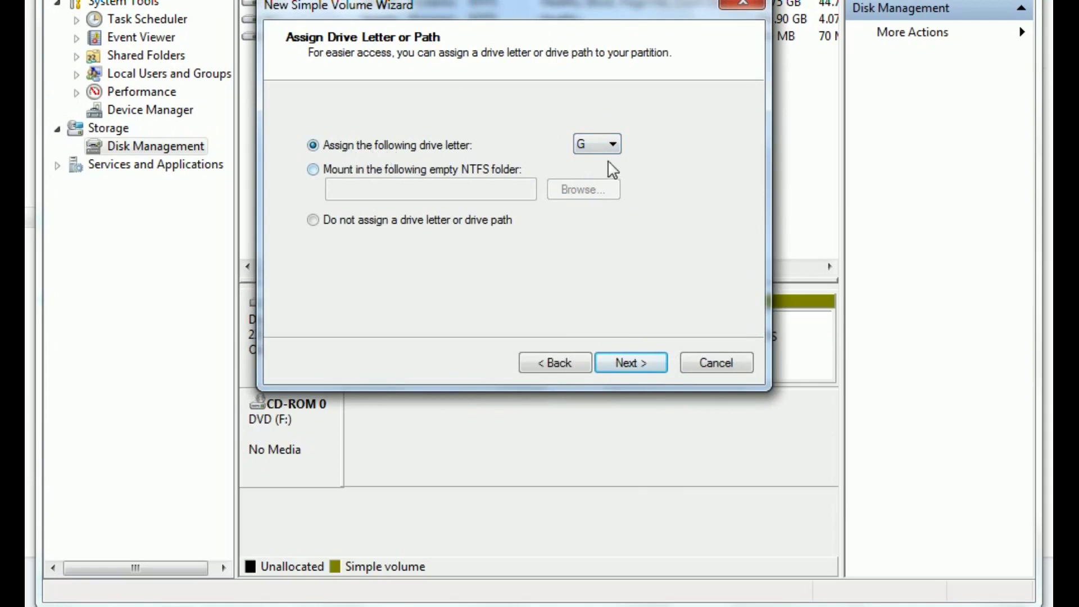
click(632, 365)
click(634, 365)
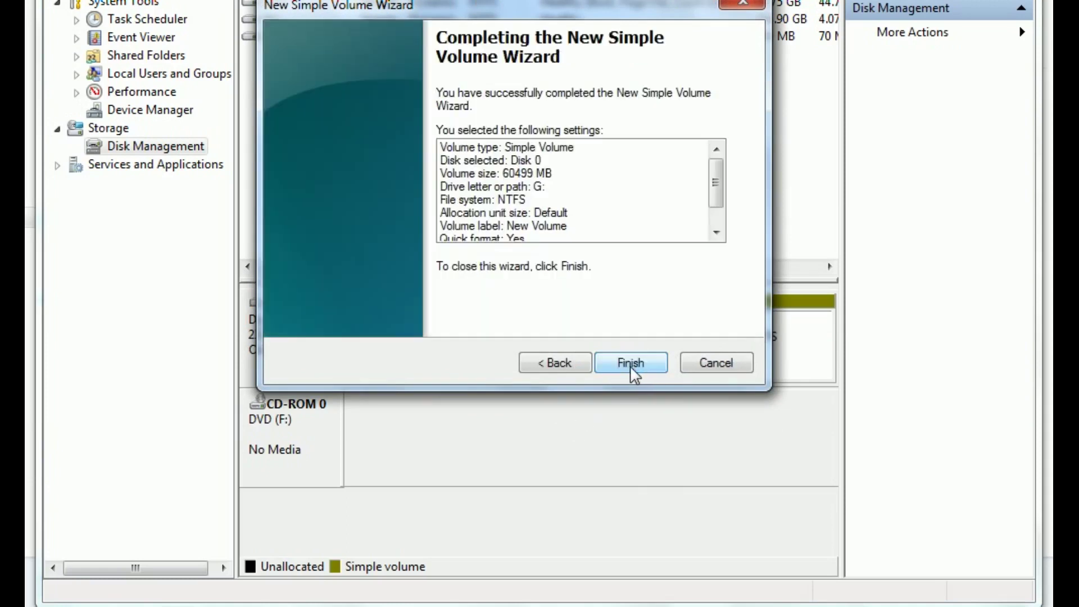
click(633, 365)
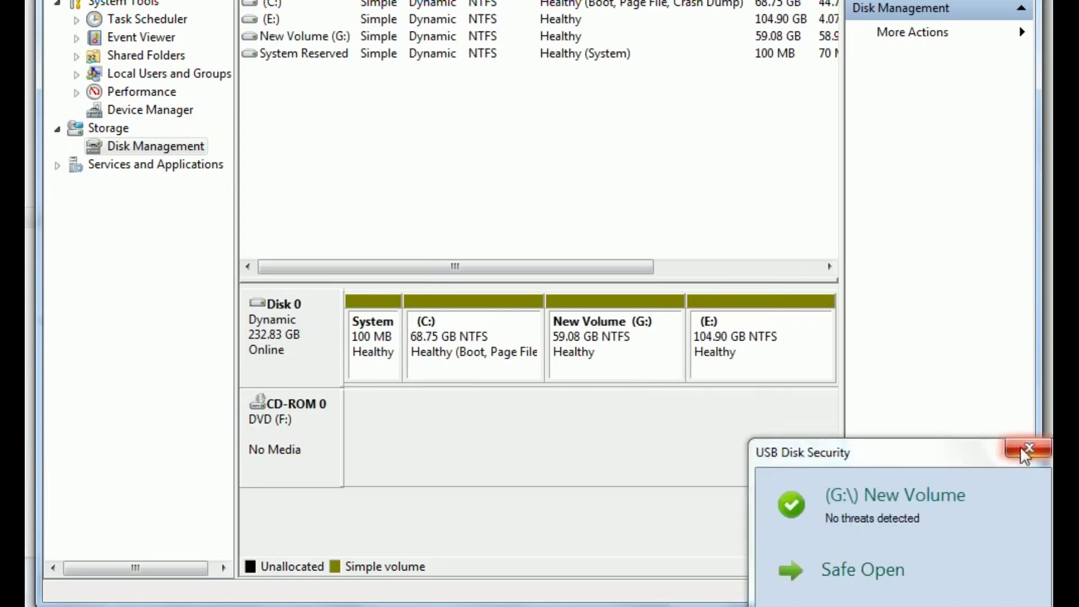
- Dismiss the USB security and AutoPlay popups for G:, then refresh the Computer drive listing
click(1025, 449)
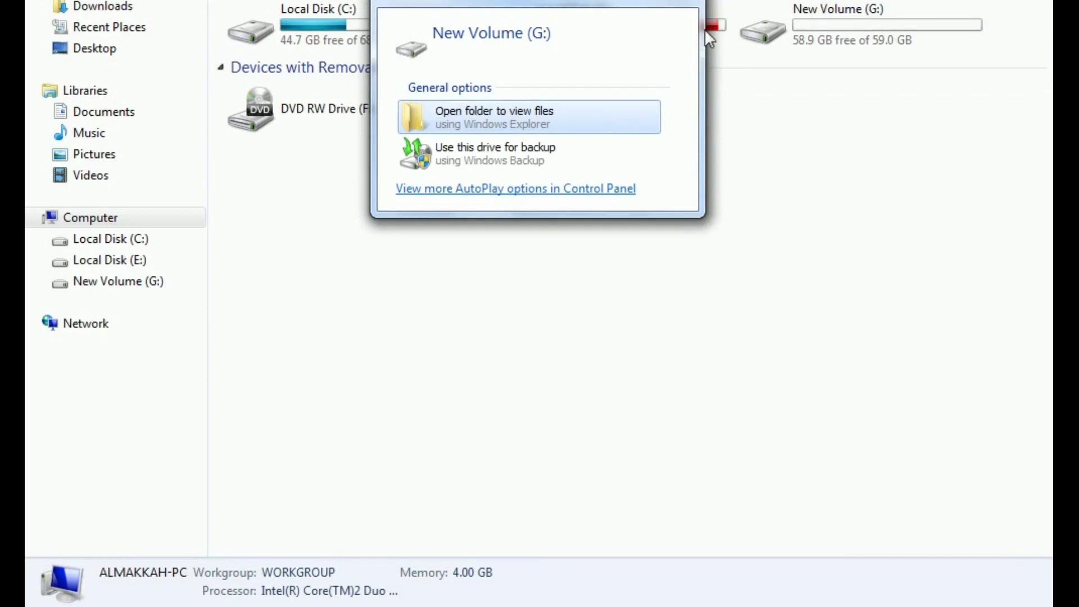
click(687, 5)
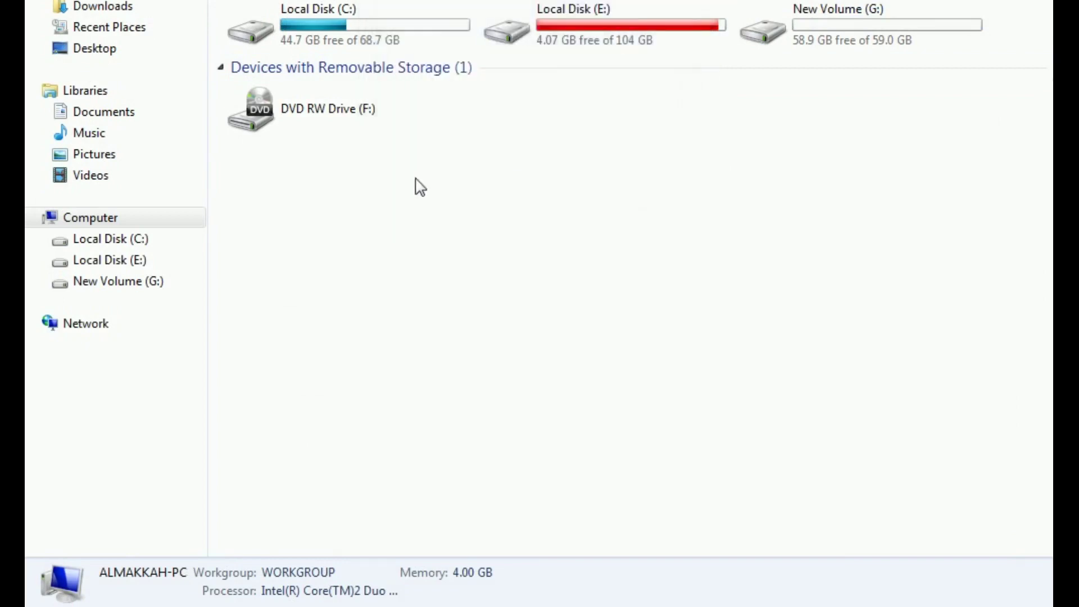
right_click(590, 204)
click(644, 282)
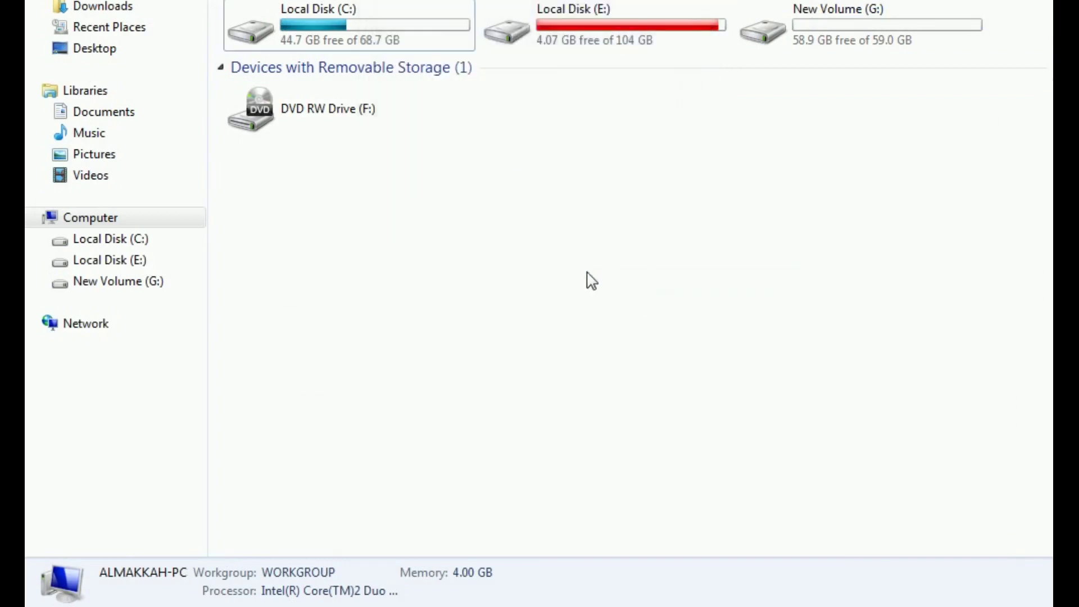